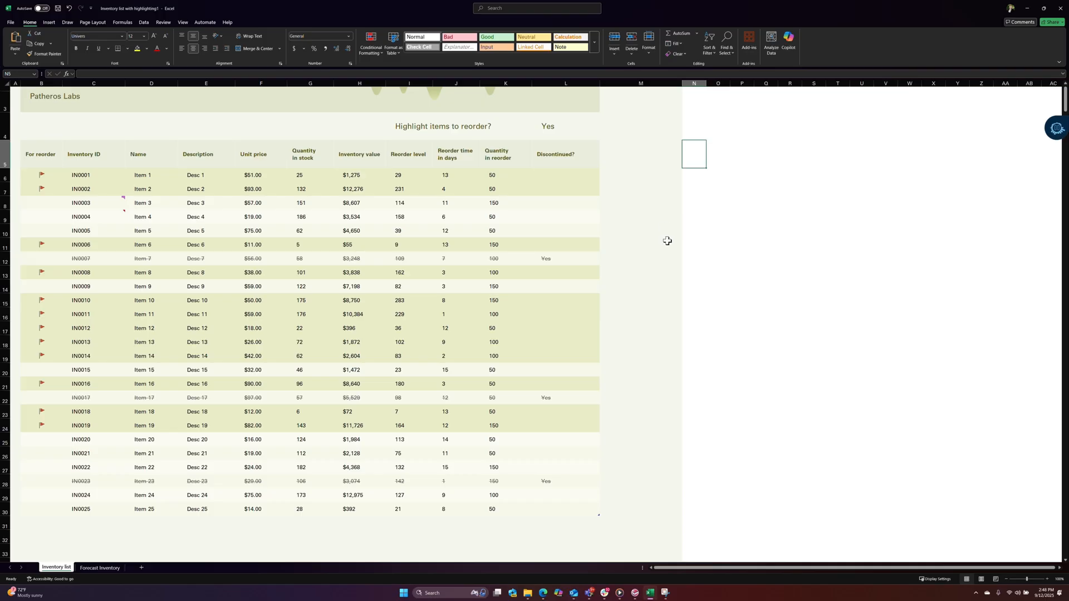
# Step: Switch to Cephable, examine the controls listed for the Microsoft Excel - Windows profile, and return to the Excel workbook
pyautogui.moveTo(630, 587)
pyautogui.click(618, 557)
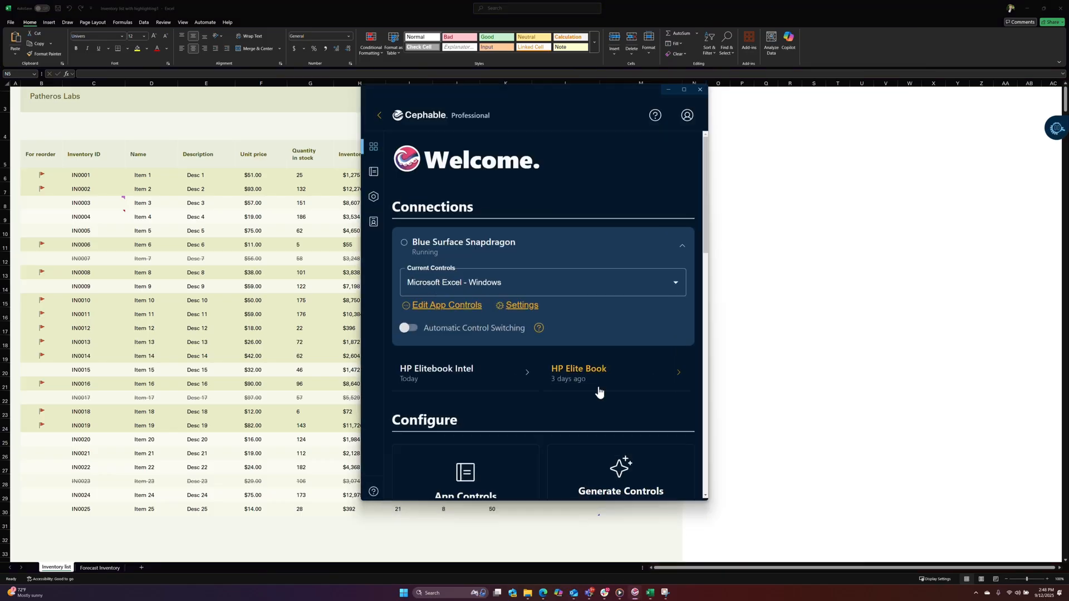
pyautogui.click(455, 309)
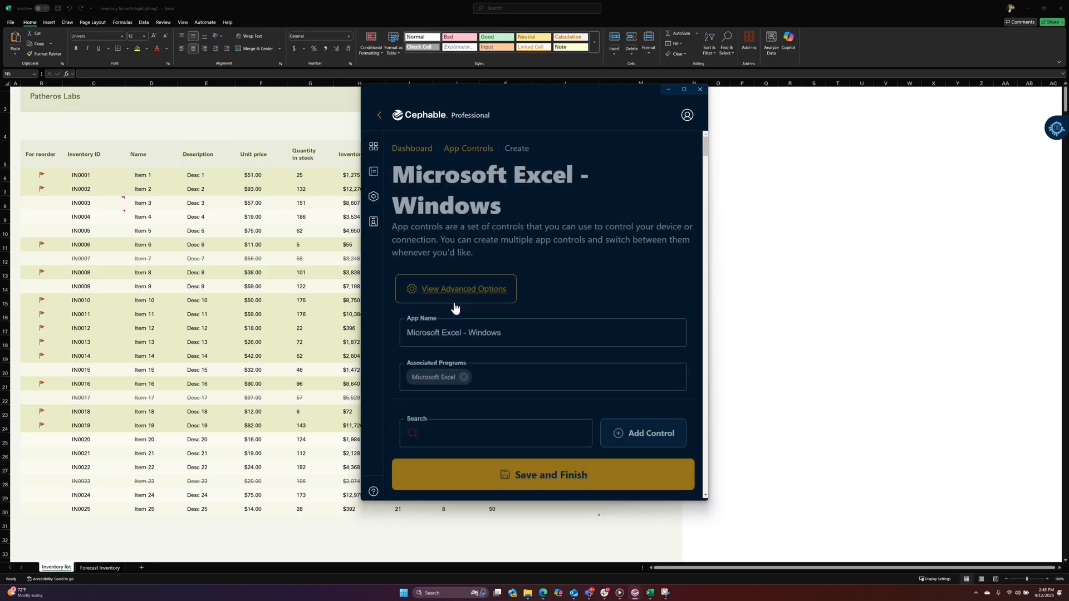
pyautogui.scroll(-5, 513, 334)
pyautogui.scroll(-15, 513, 334)
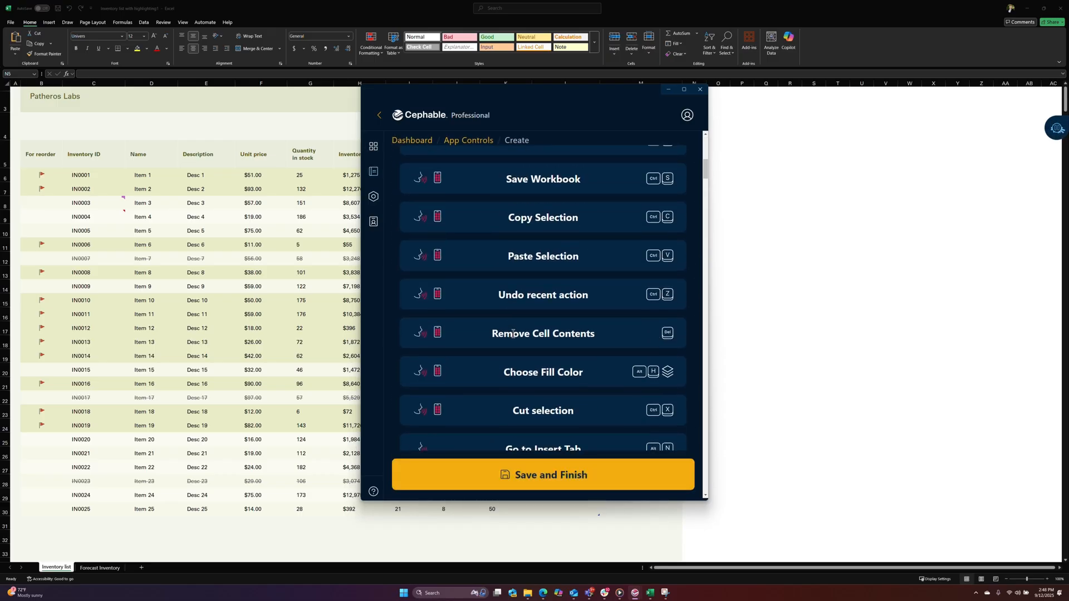
pyautogui.scroll(-20, 513, 334)
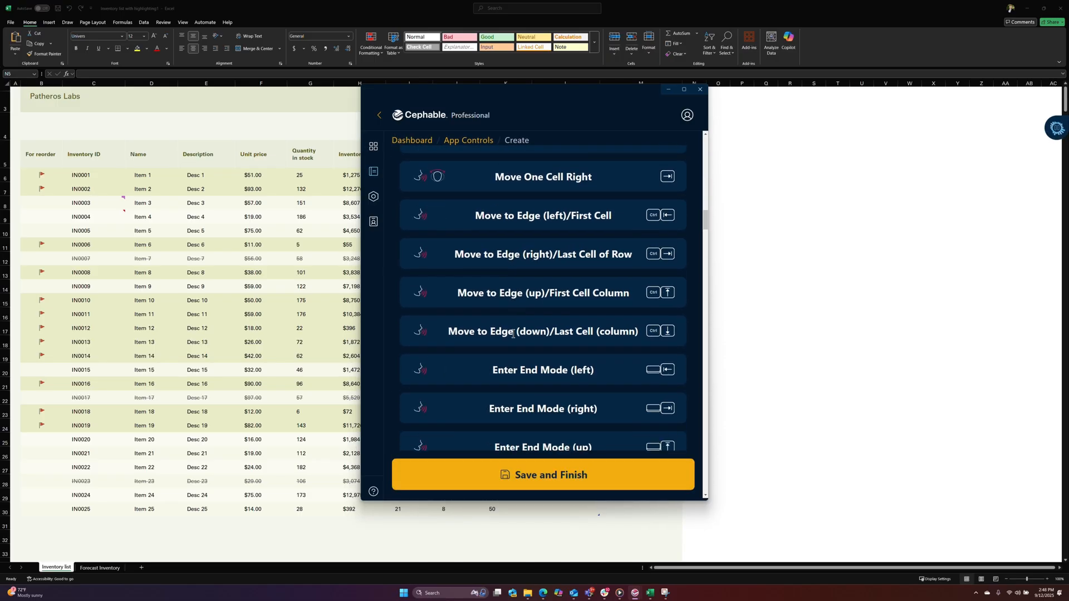
pyautogui.scroll(-10, 511, 340)
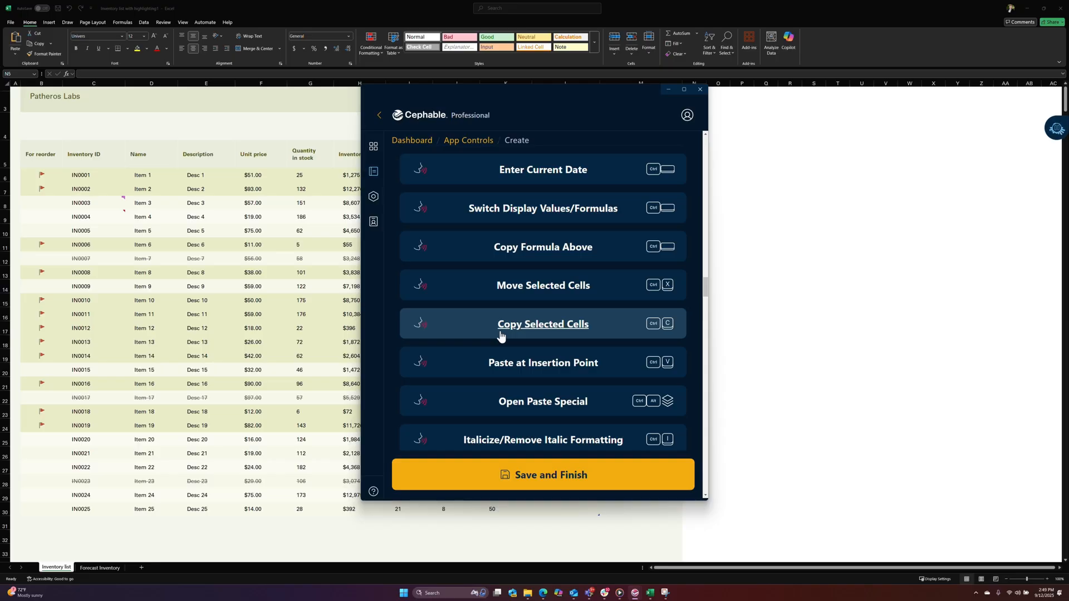
pyautogui.scroll(-10, 499, 337)
pyautogui.scroll(20, 500, 337)
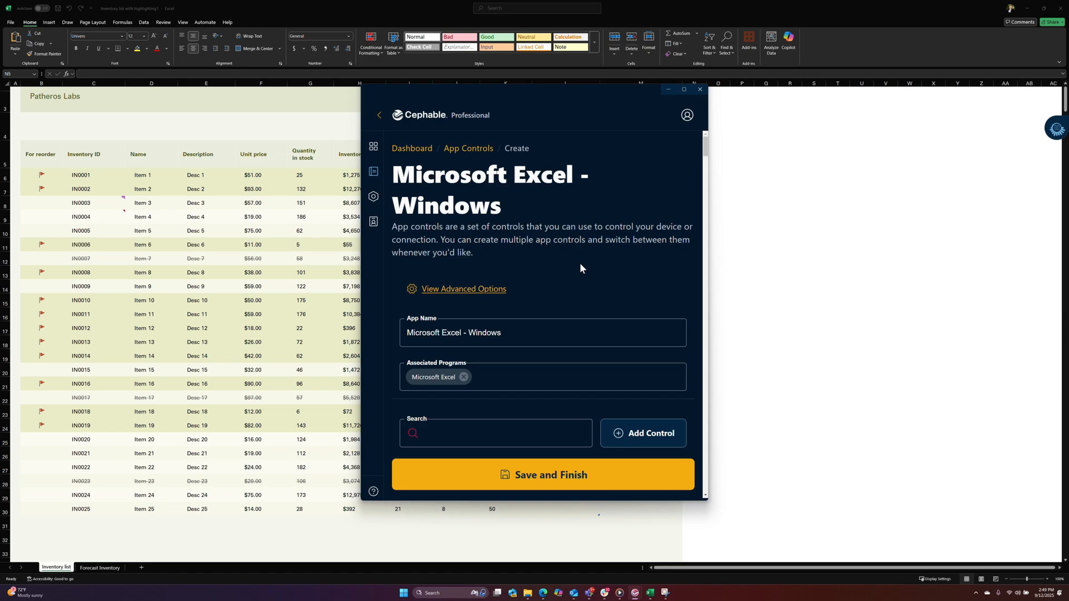
pyautogui.click(669, 90)
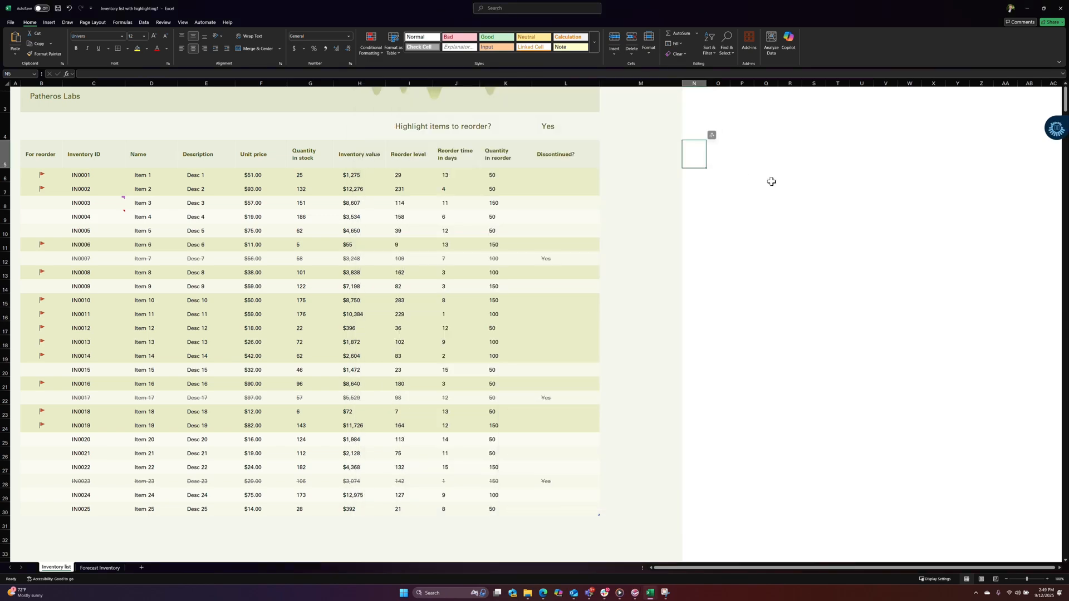
# Step: Expand the Cephable overlay to review its microphone controls and quick actions, and collapse it again
pyautogui.click(1056, 139)
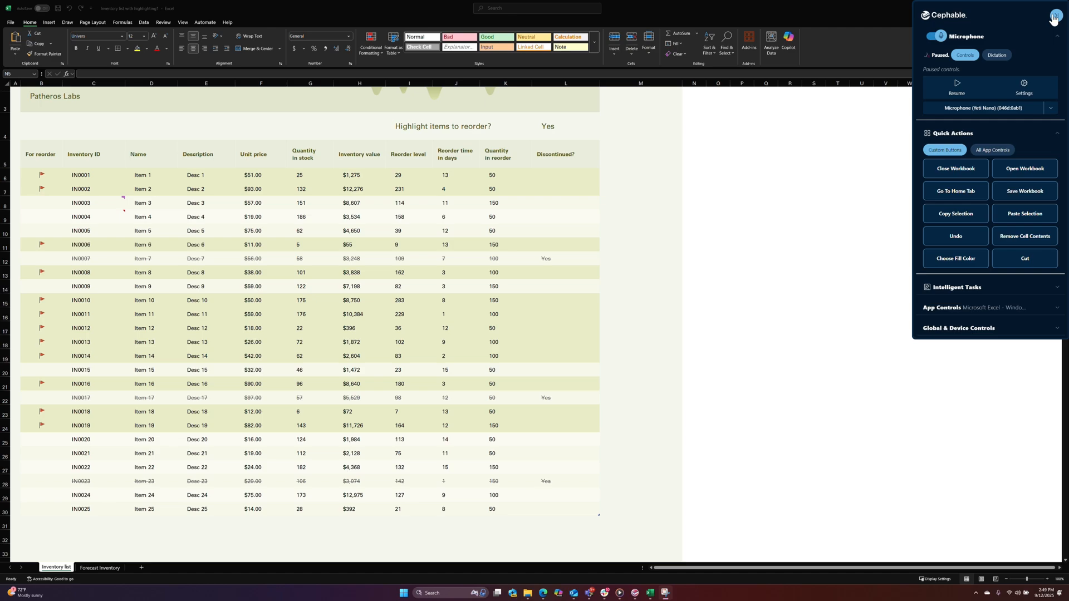
pyautogui.scroll(1, 647, 213)
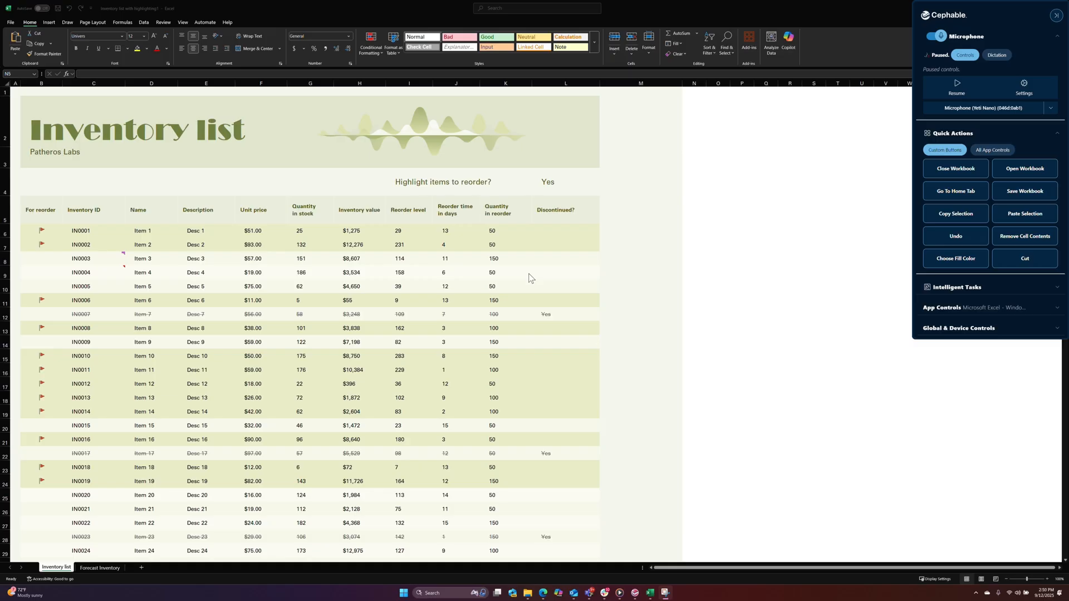
pyautogui.click(1056, 16)
pyautogui.click(614, 316)
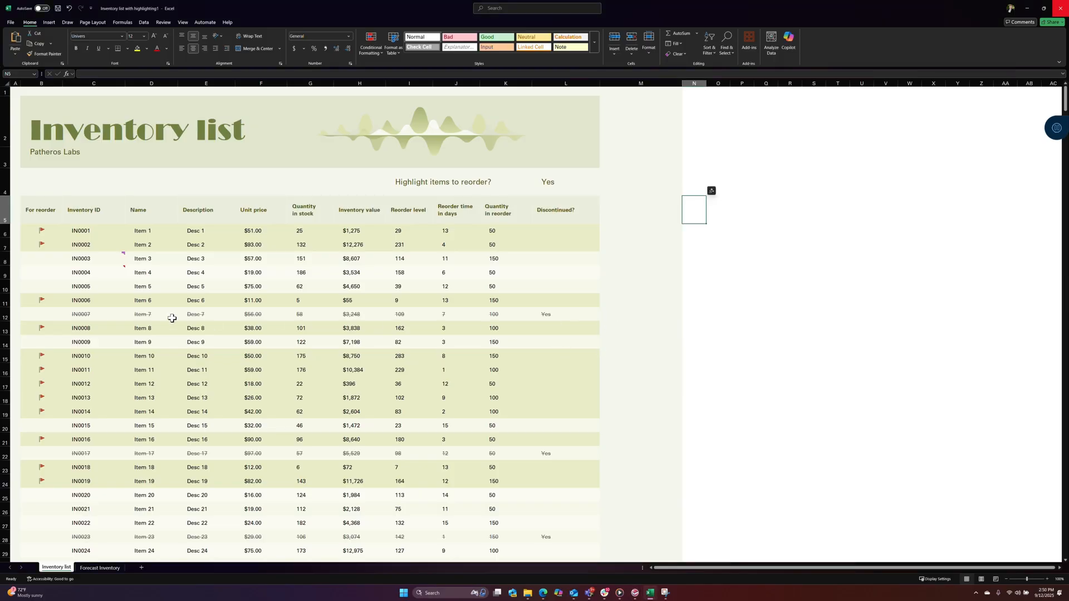
# Step: Clear the contents of the entire IN0007 table row on the Inventory list sheet
pyautogui.click(50, 316)
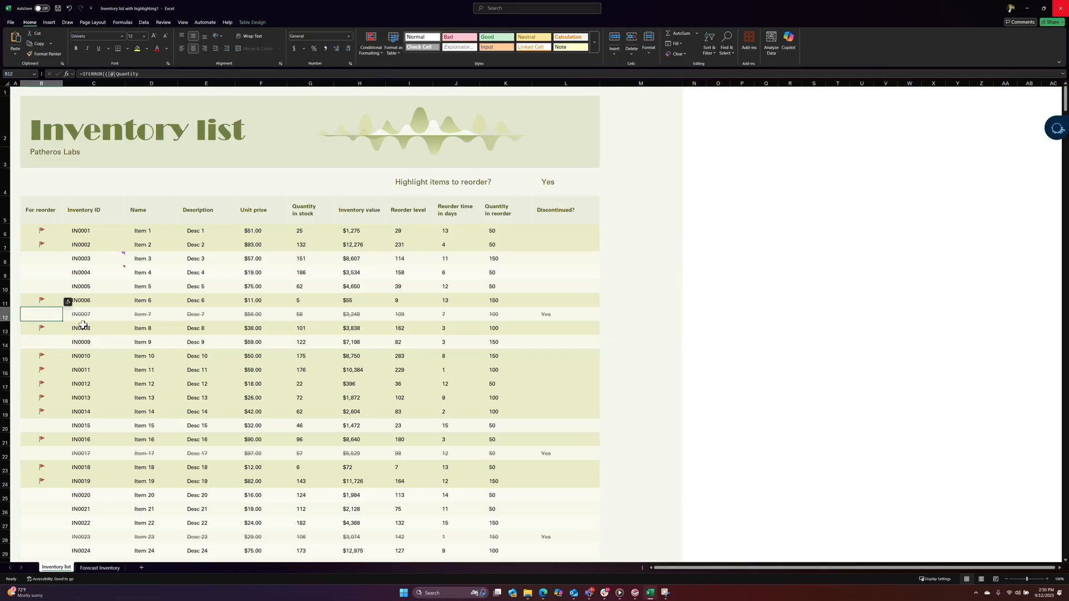
pyautogui.hotkey('shift', 'space')
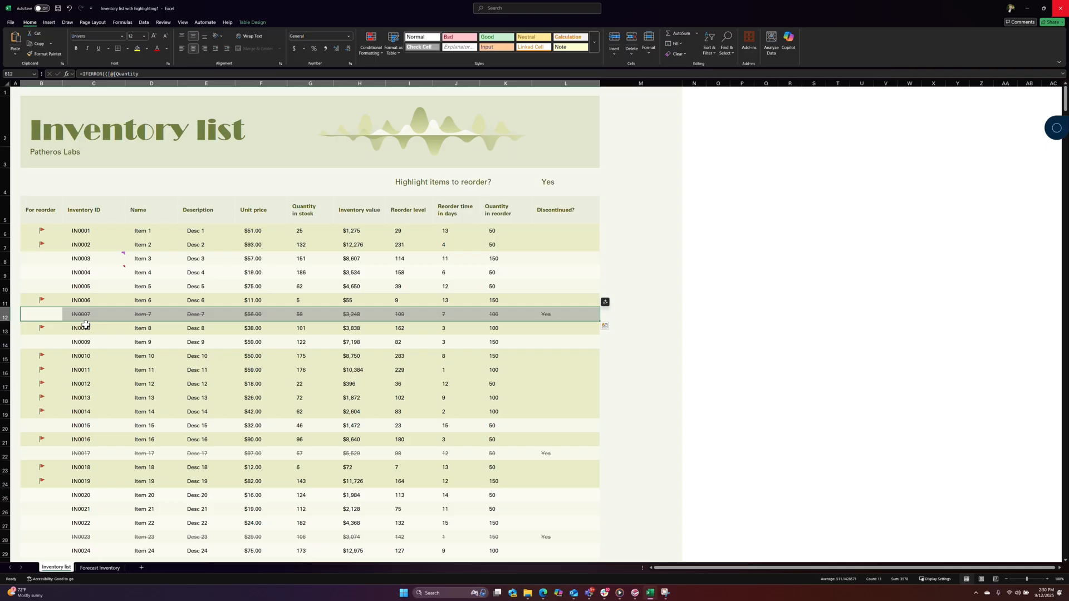
pyautogui.press('Delete')
pyautogui.click(402, 336)
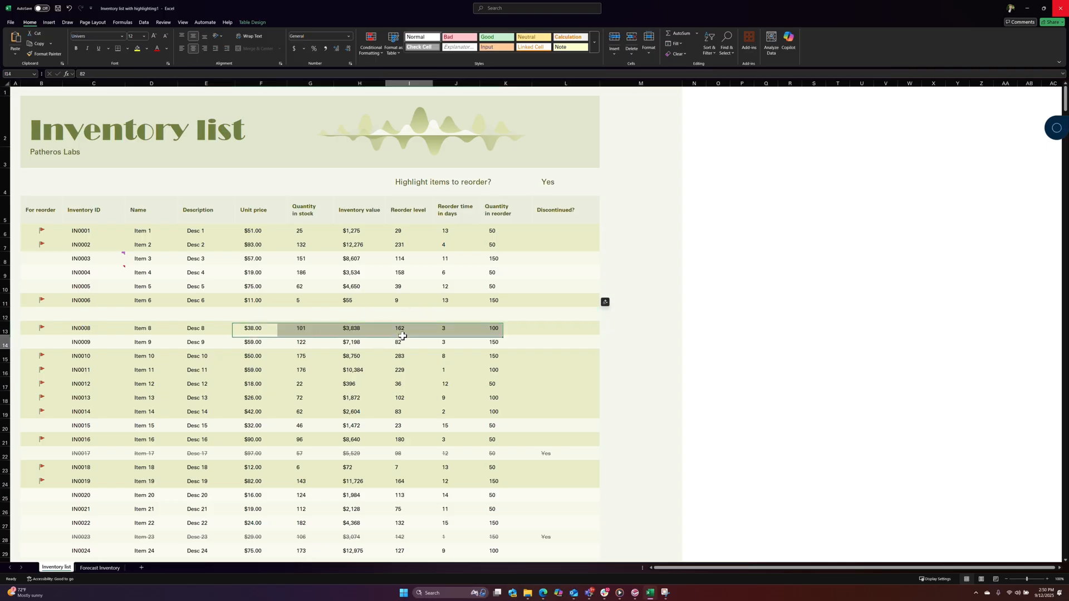
# Step: Attach a note reading "I'm not sure this is the right quantity" to the Quantity in reorder cell of IN0006
pyautogui.click(493, 299)
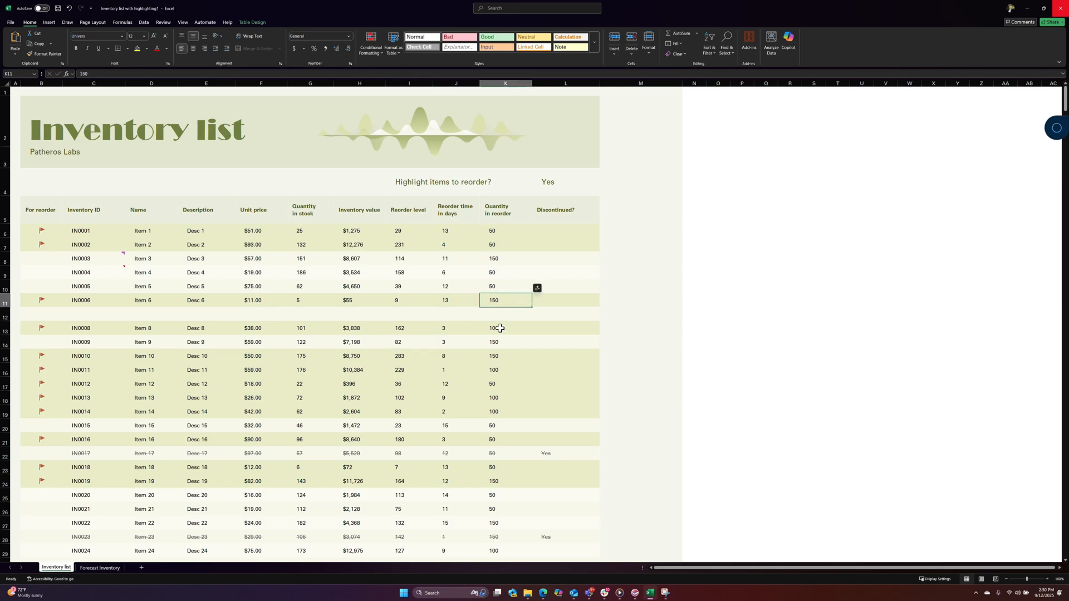
pyautogui.hotkey('shift', 'F2')
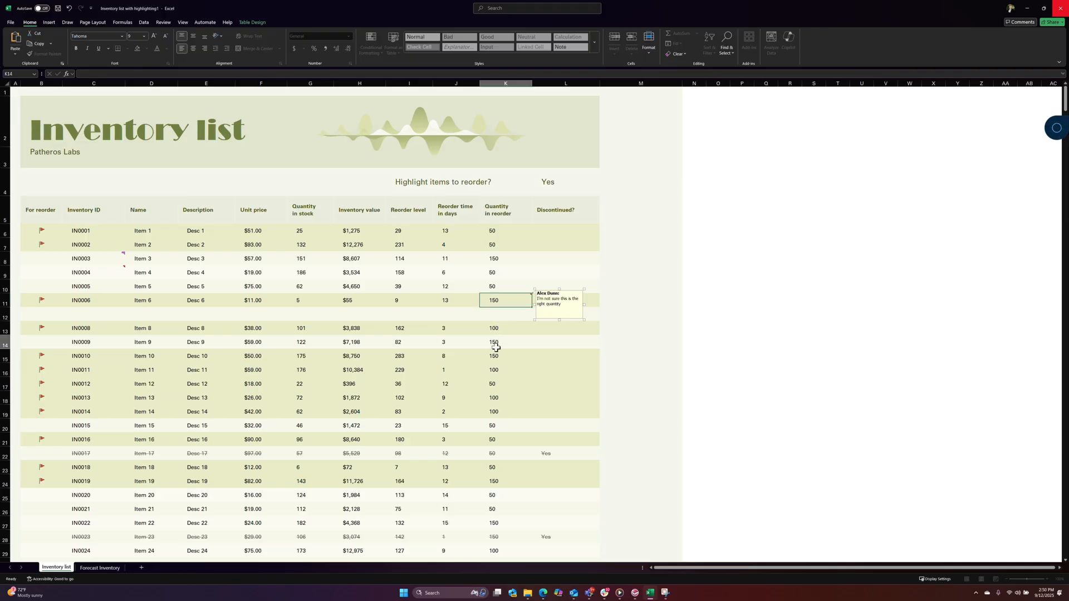
pyautogui.click(494, 344)
# Step: Post the comment "We should double check this value" on the Inventory value cell of IN0011
pyautogui.click(361, 371)
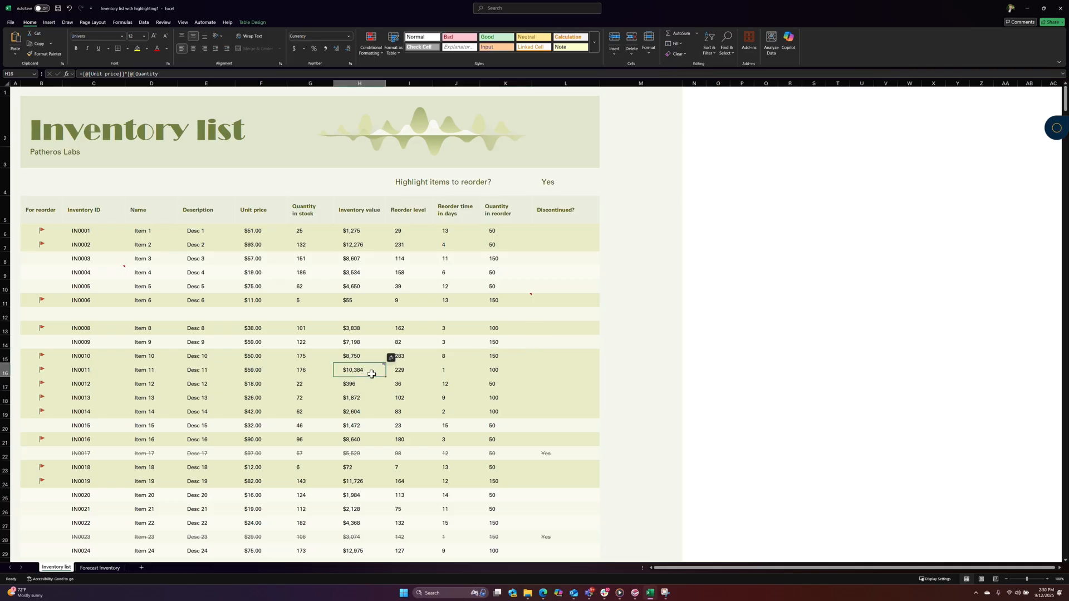
pyautogui.hotkey('ctrl', 'alt', 'm')
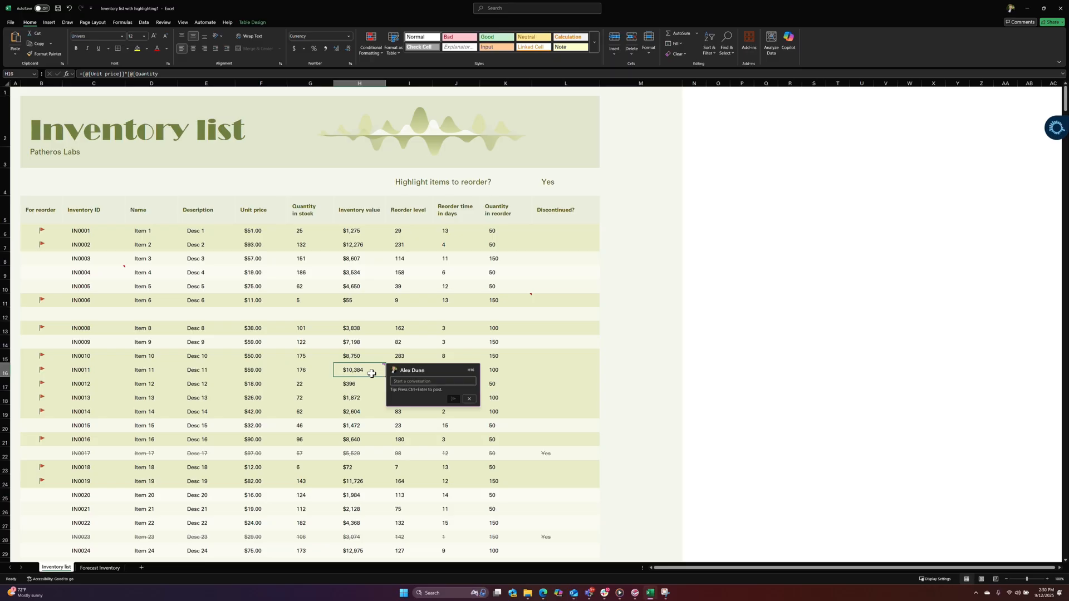
pyautogui.write('We should double check this value')
pyautogui.click(453, 399)
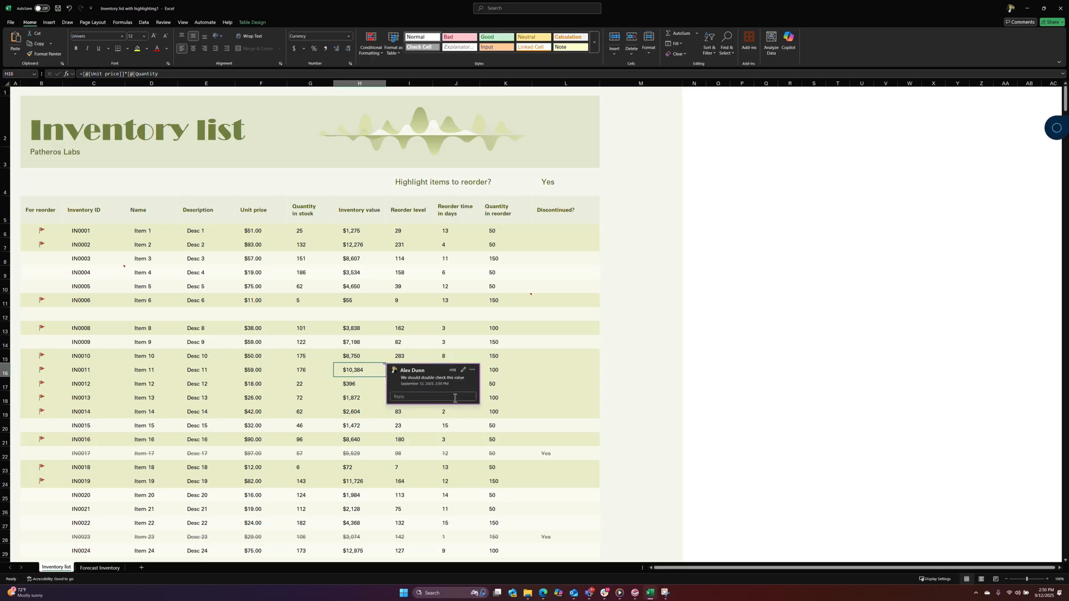
pyautogui.click(489, 430)
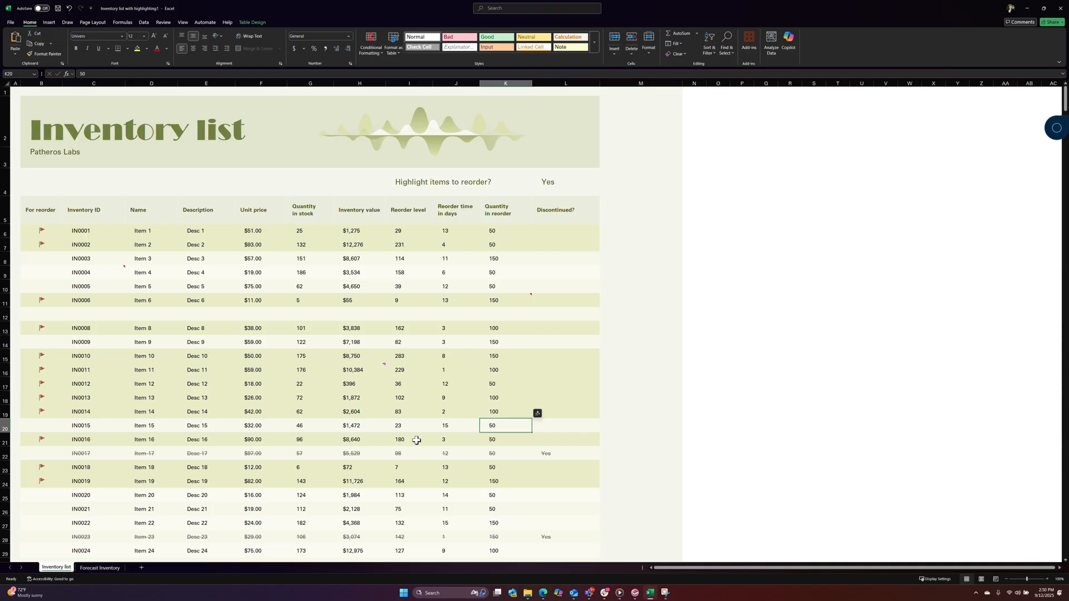
# Step: On the Forecast Inventory sheet, clear all values in the Quantity in reorder column from IN0001 down
pyautogui.click(86, 566)
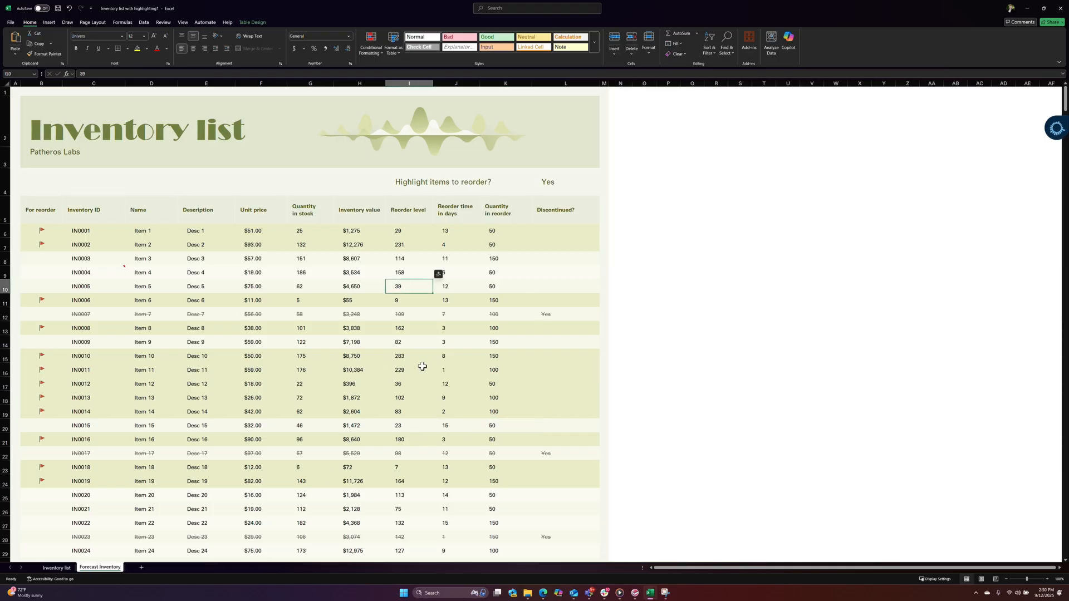
pyautogui.click(509, 231)
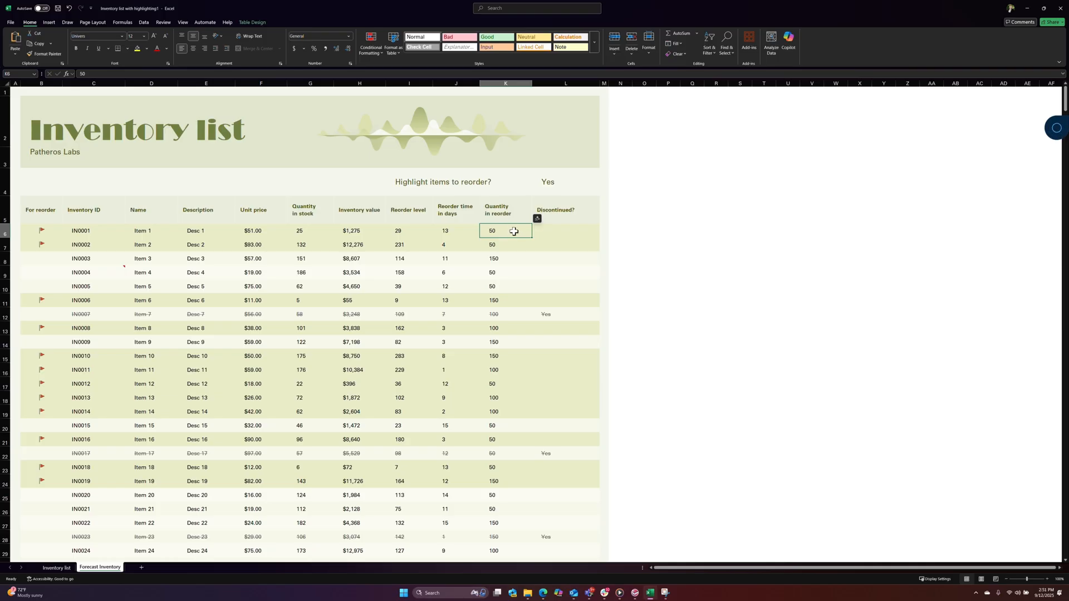
pyautogui.hotkey('ctrl', 'shift', 'Down')
pyautogui.press('Delete')
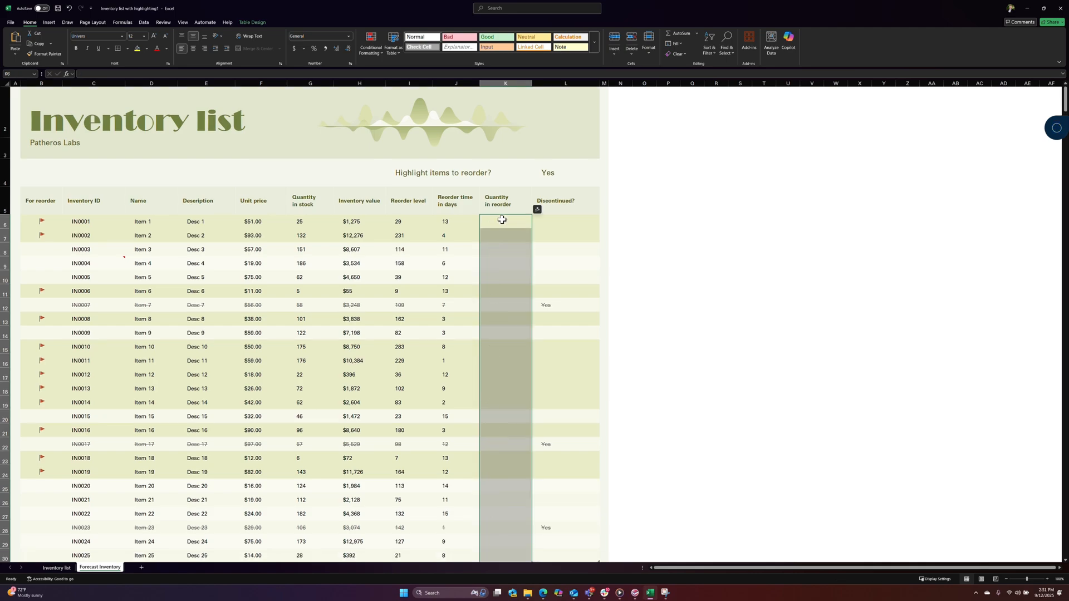
pyautogui.click(491, 225)
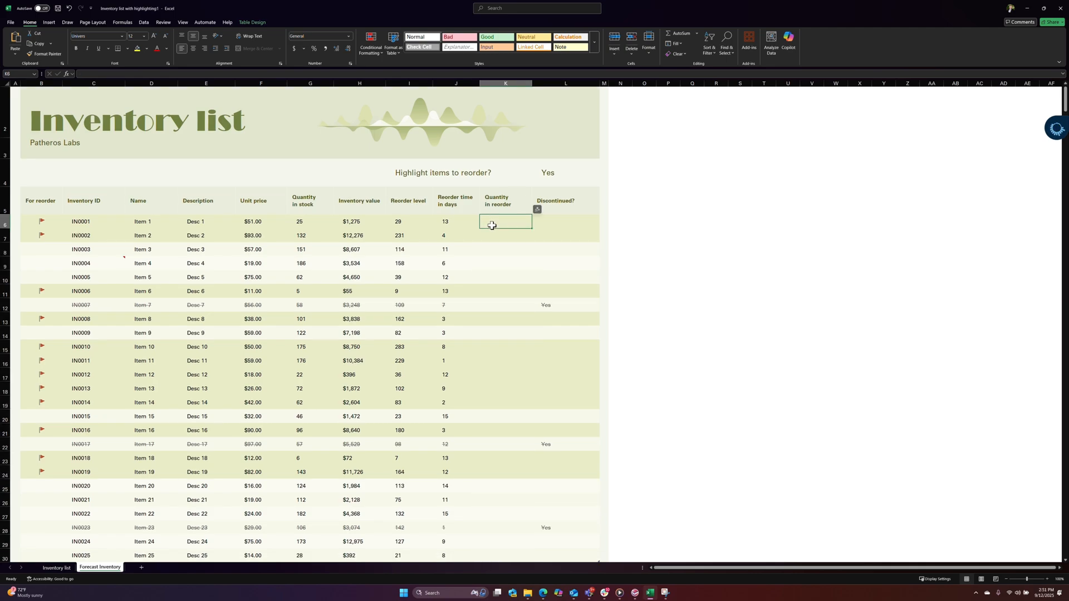
pyautogui.rightClick(469, 207)
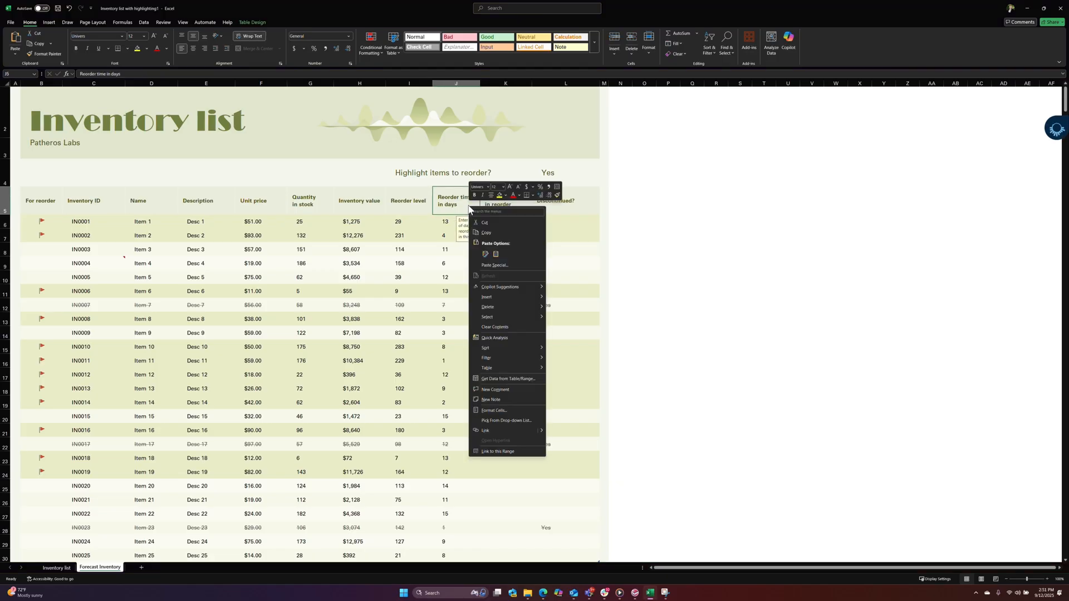
pyautogui.moveTo(522, 296)
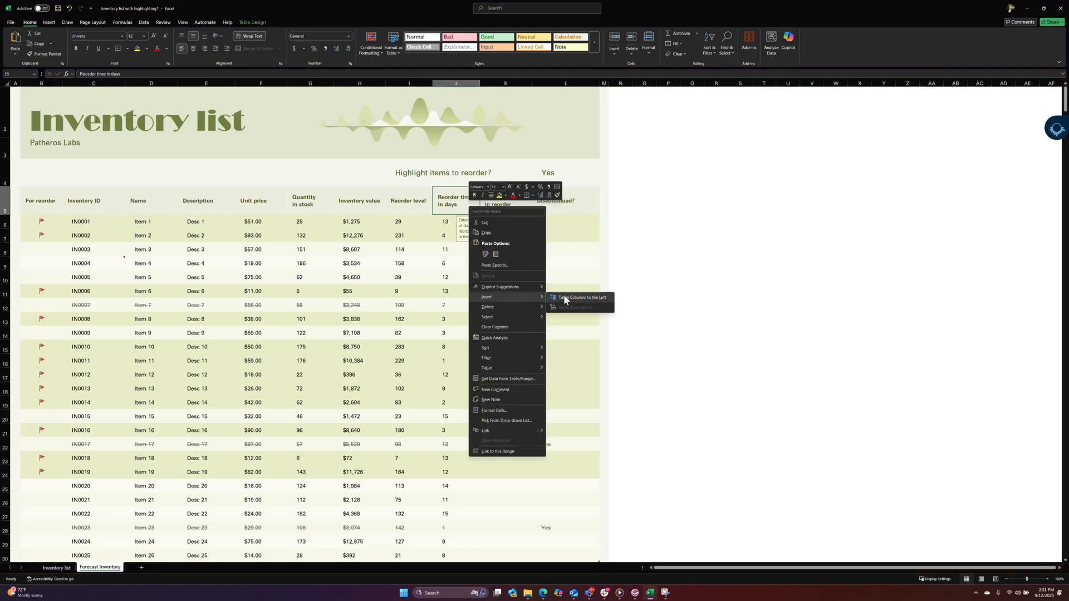
pyautogui.click(577, 219)
# Step: Insert a table column before Quantity in reorder and name its header "reorder date"
pyautogui.rightClick(505, 204)
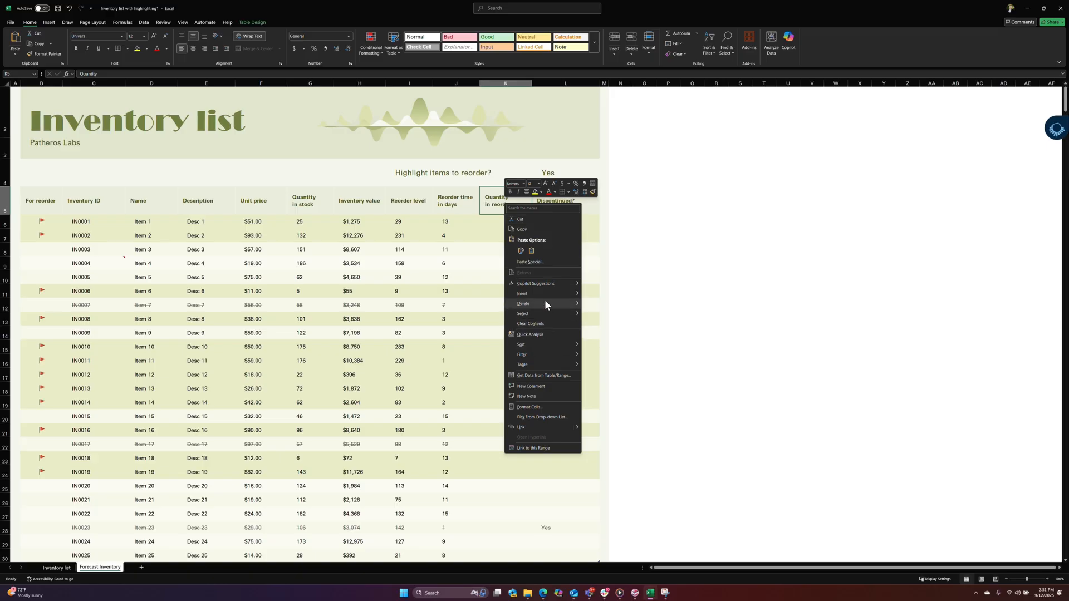
pyautogui.moveTo(546, 293)
pyautogui.click(630, 294)
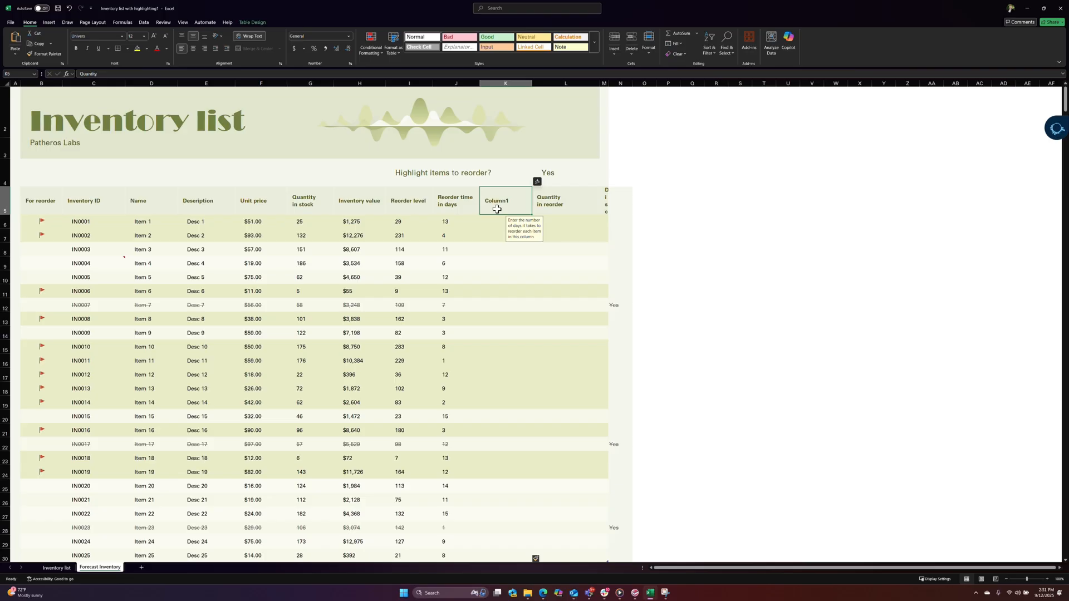
pyautogui.write('reorder date')
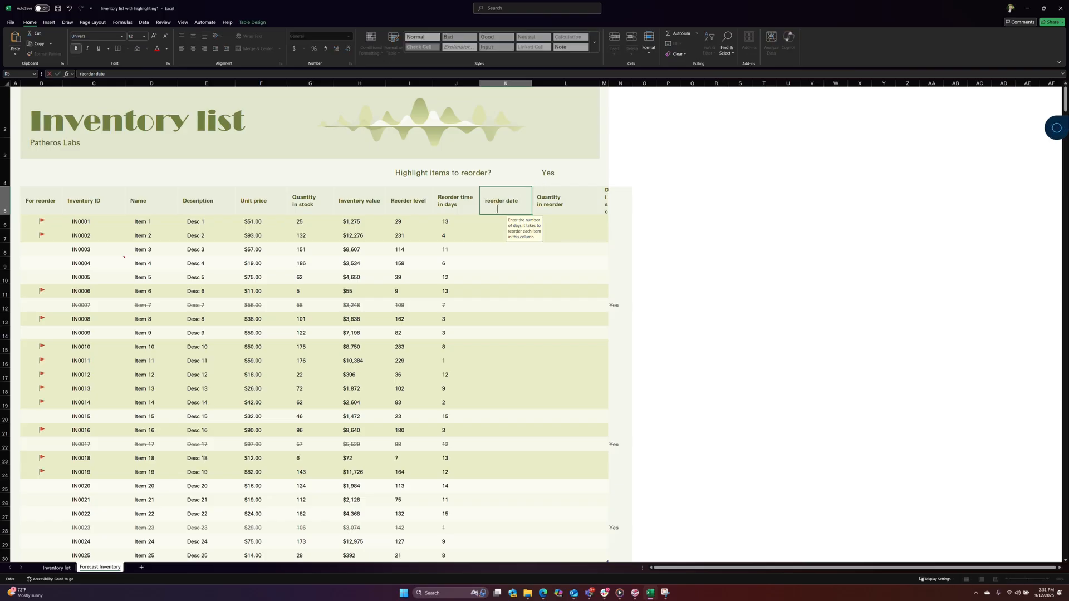
pyautogui.press('Return')
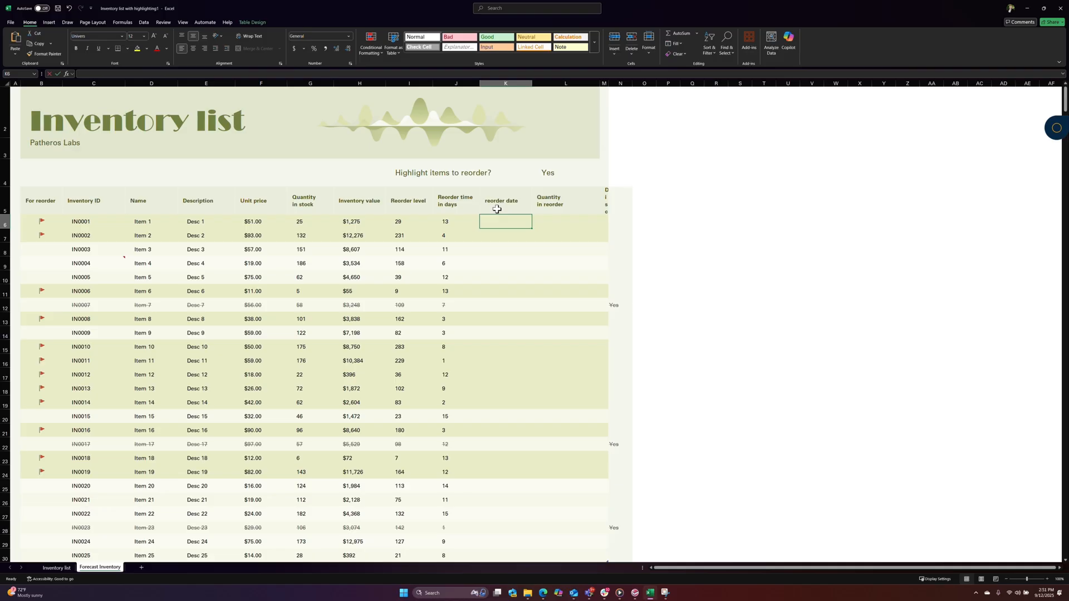
# Step: Enter the current date, 9/12/2025, in the reorder date cell of IN0001 and copy it down the whole column
pyautogui.hotkey('ctrl', ';')
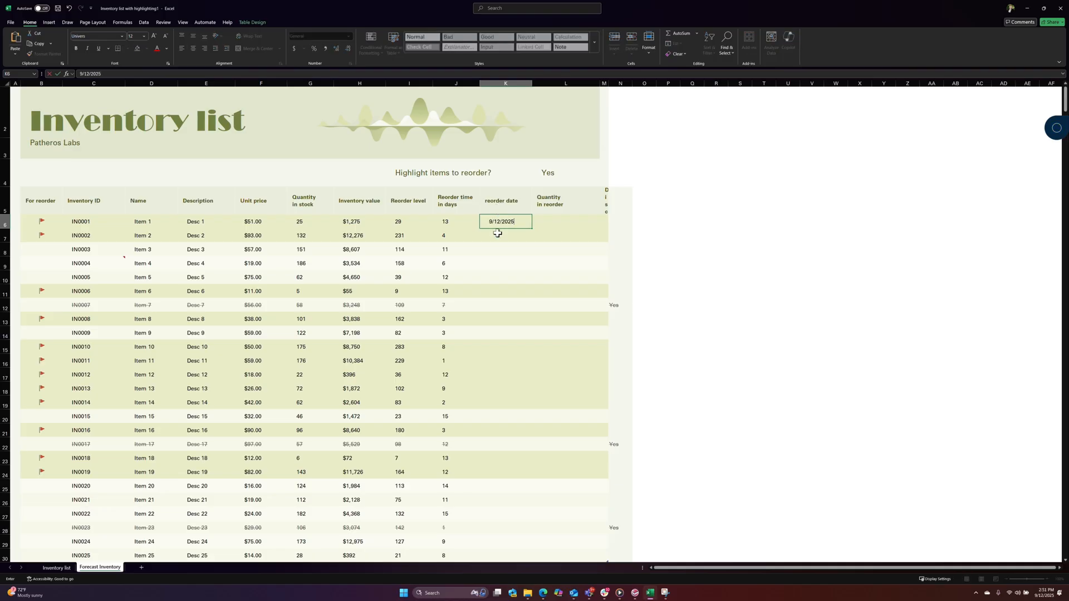
pyautogui.press('Return')
pyautogui.click(487, 219)
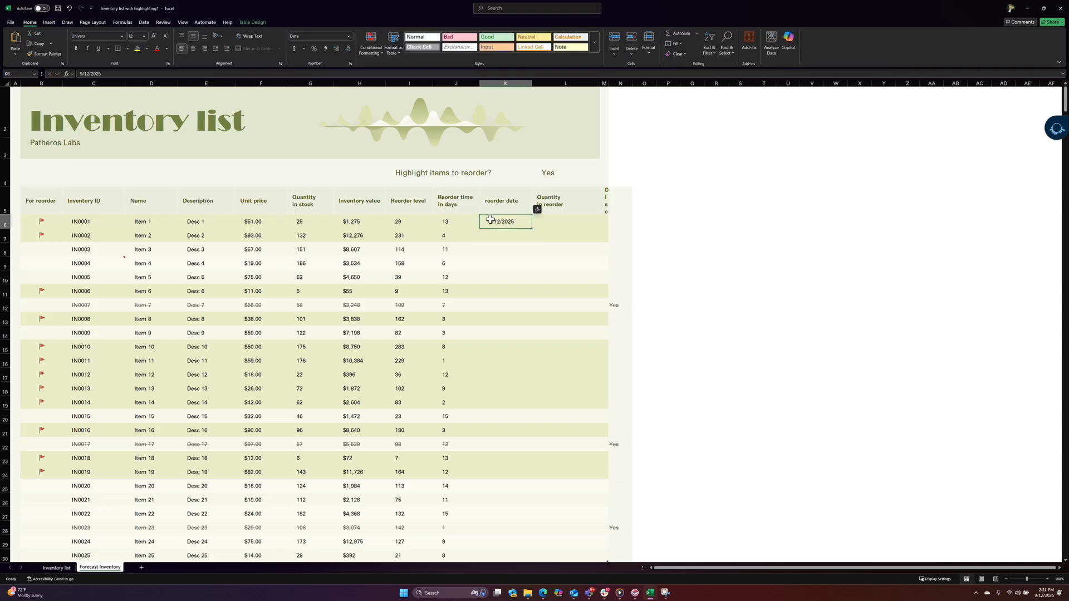
pyautogui.hotkey('ctrl', 'c')
pyautogui.hotkey('ctrl', 'shift', 'Down')
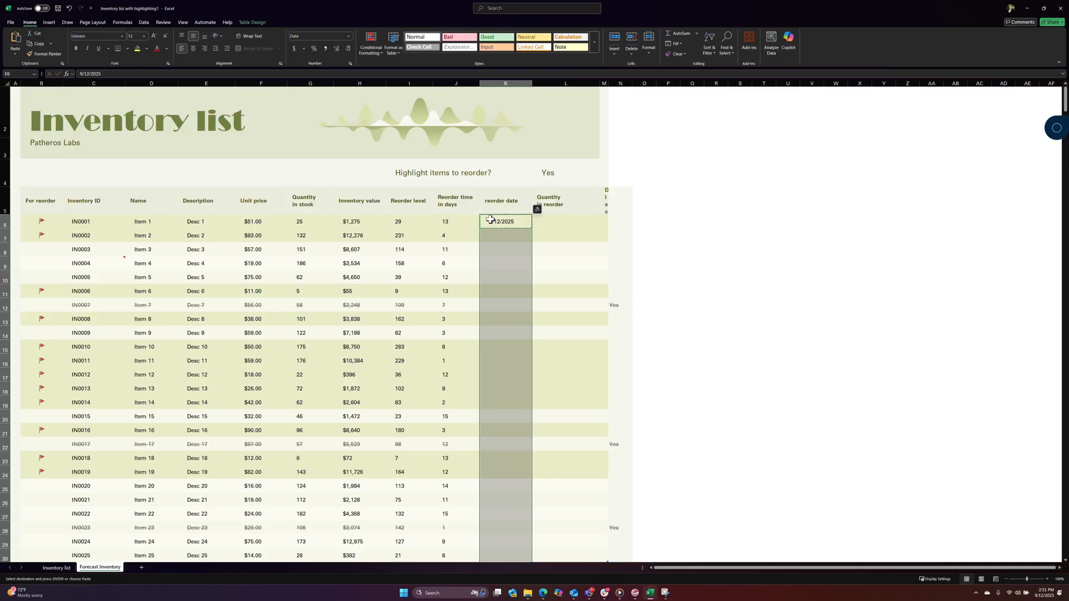
pyautogui.hotkey('ctrl', 'v')
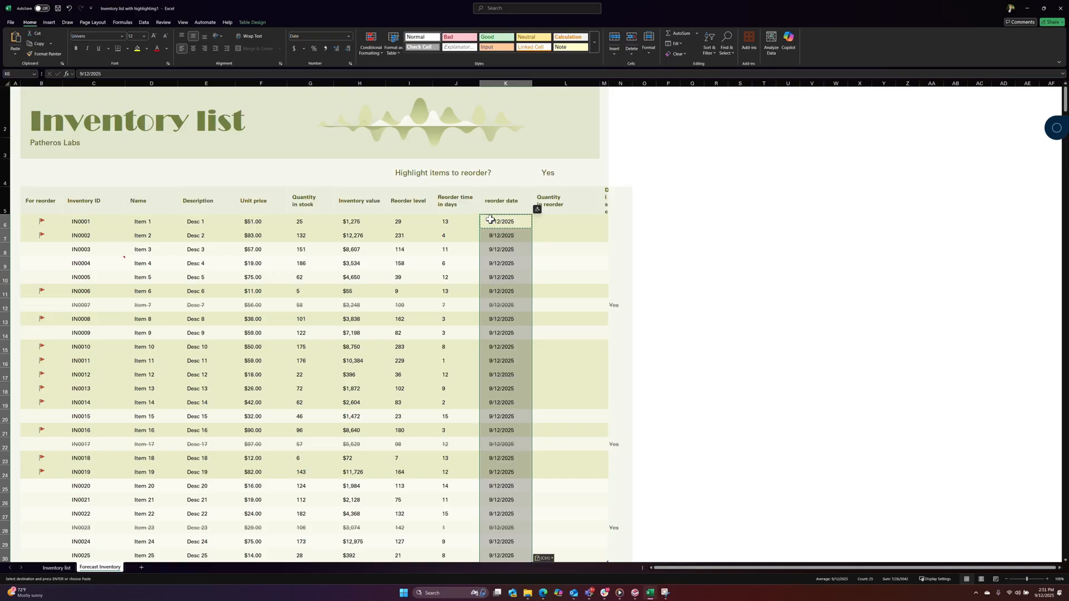
pyautogui.click(566, 249)
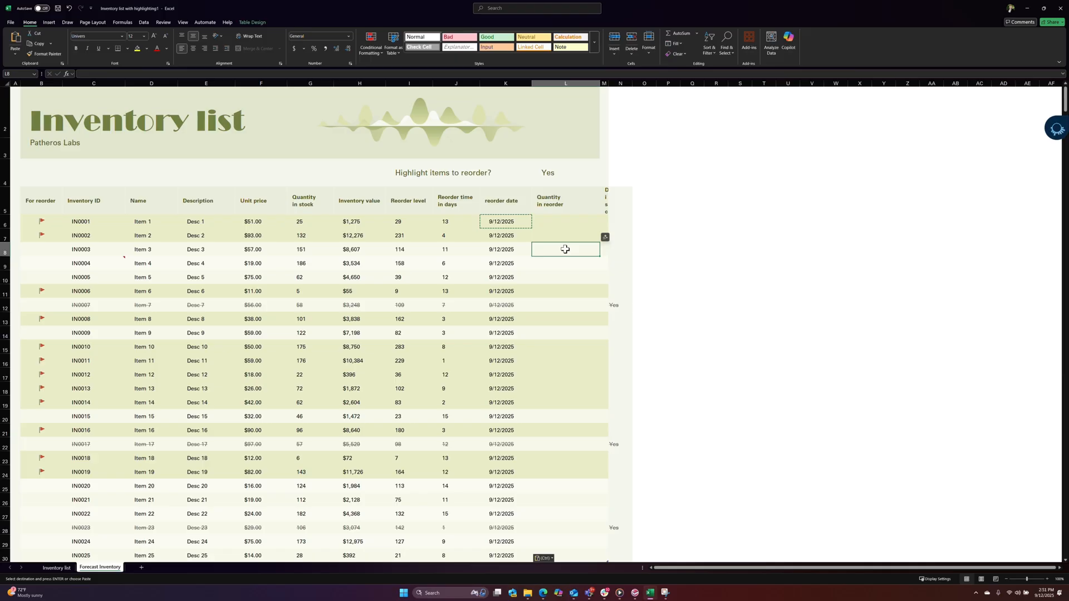
pyautogui.press('Return')
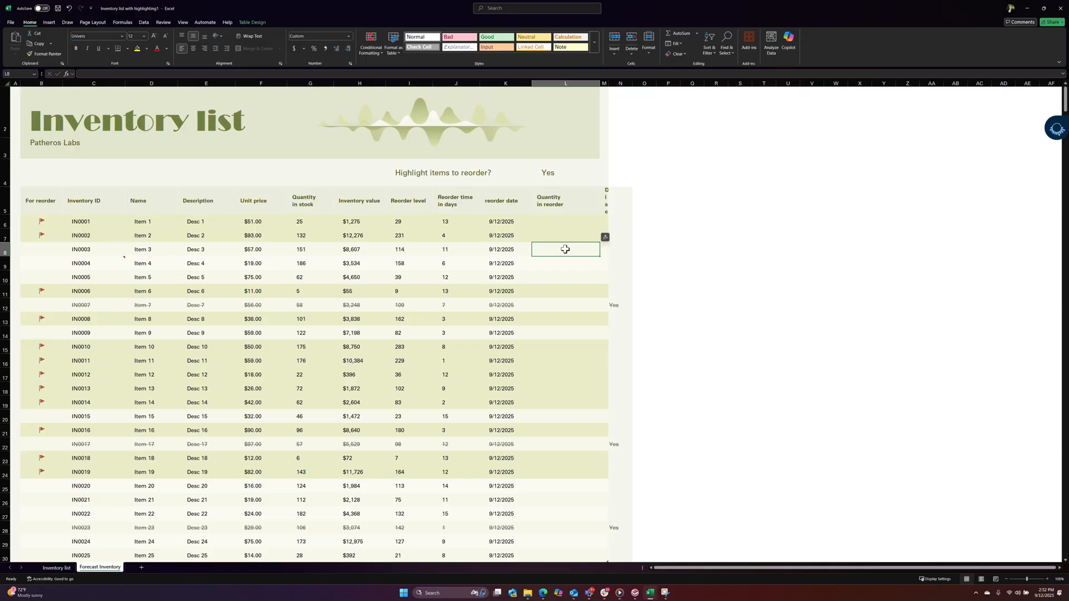